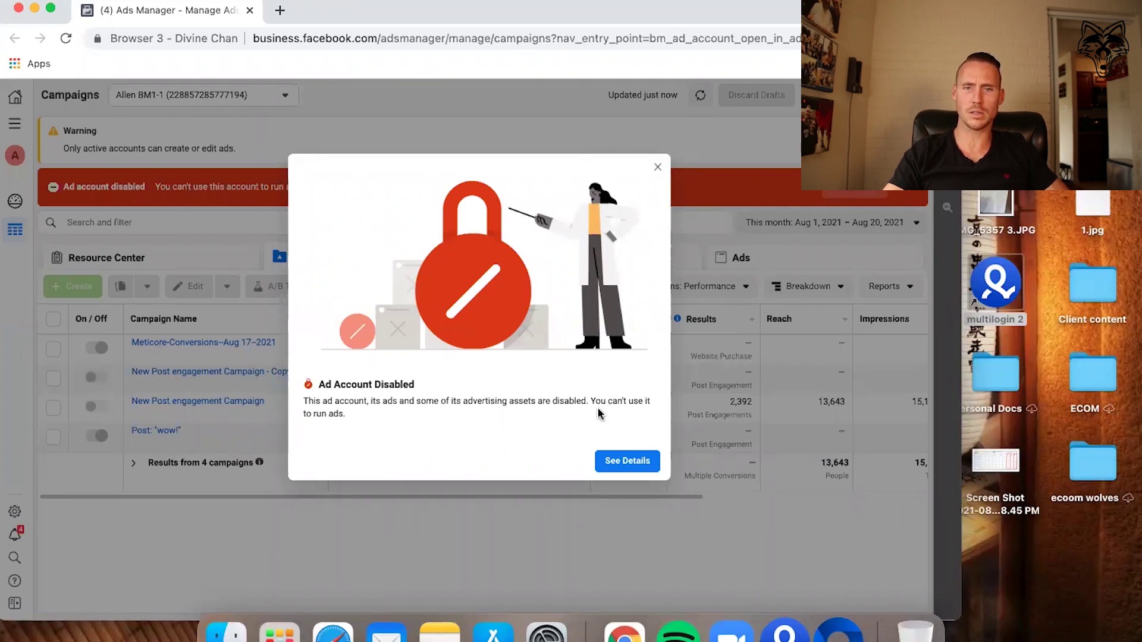
# Dismiss the Ad Account Disabled notice and request a review from the account's Account Quality details.
pyautogui.click(660, 167)
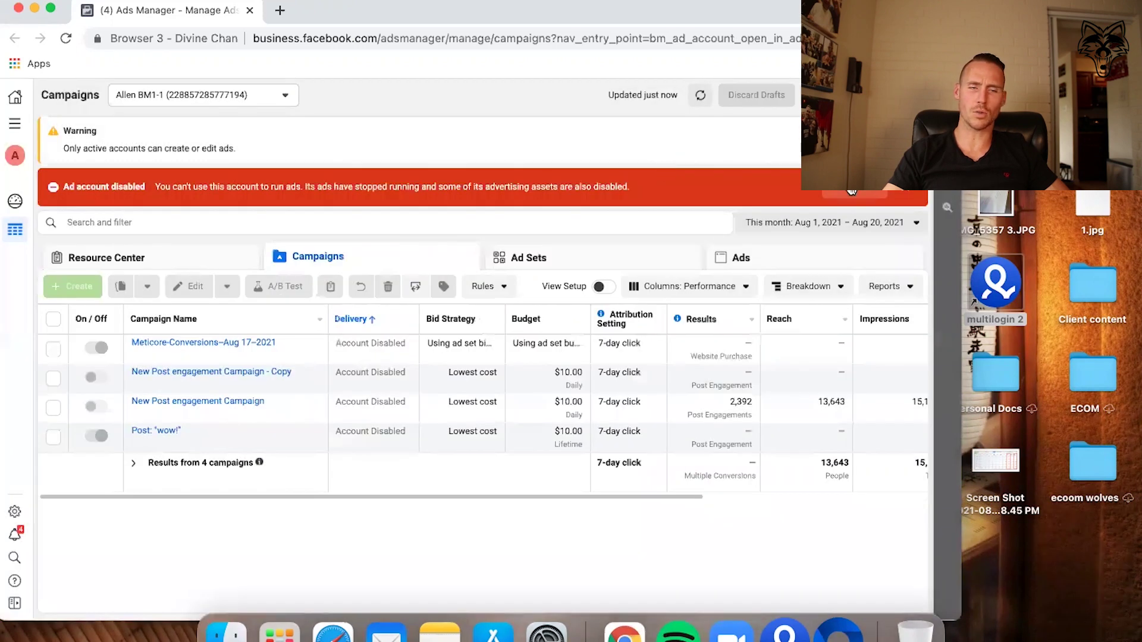
pyautogui.click(854, 193)
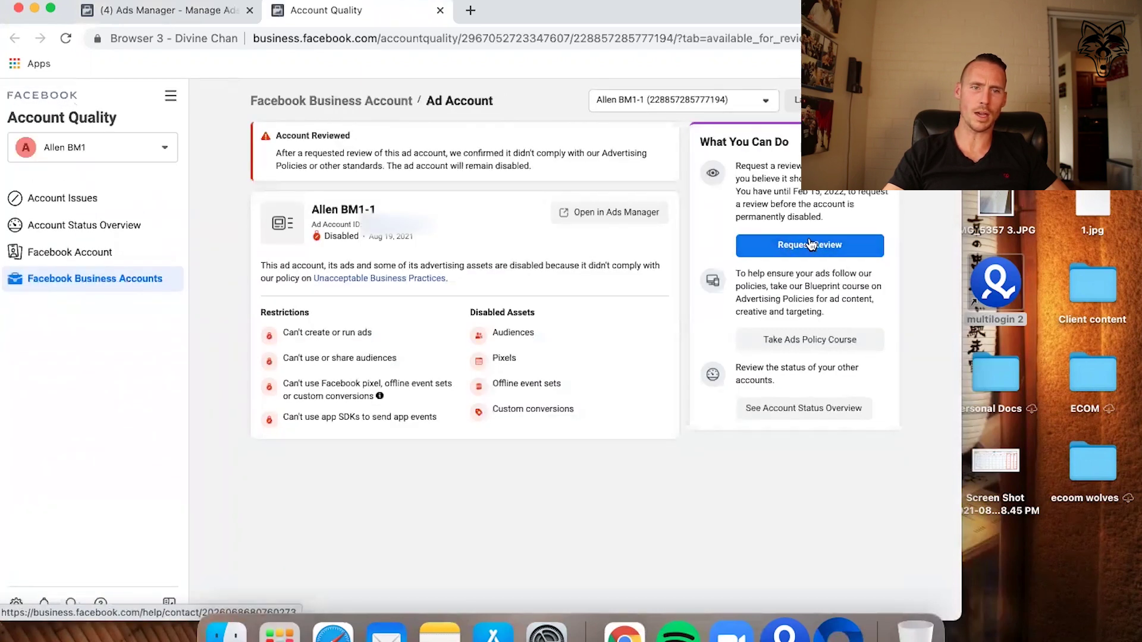
pyautogui.moveTo(544, 182); pyautogui.dragTo(259, 141)
pyautogui.click(809, 245)
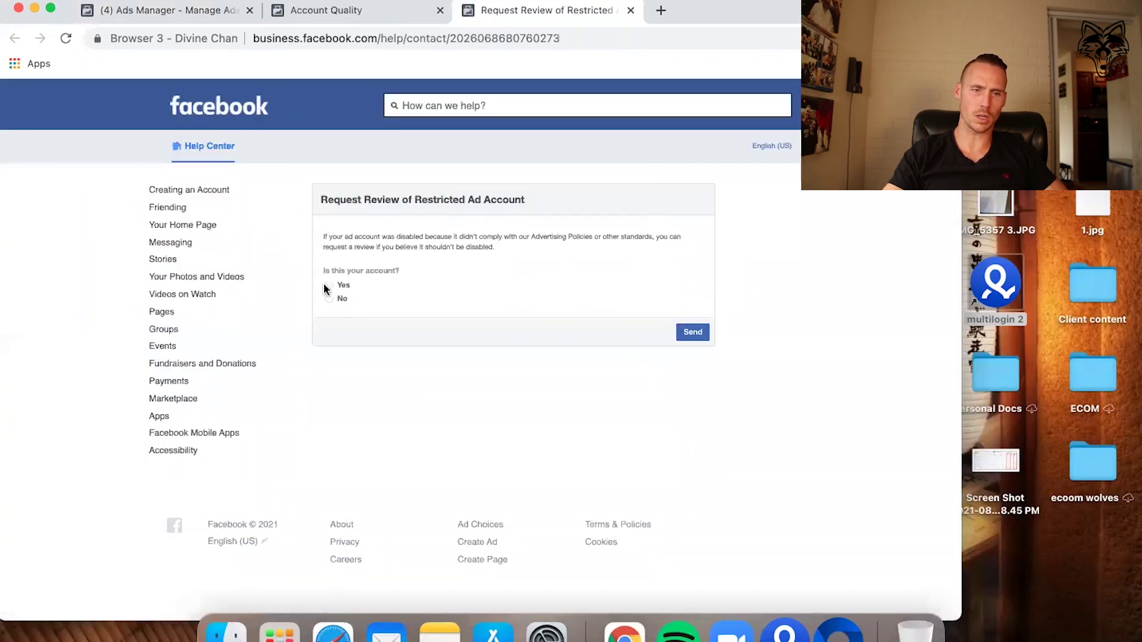
# Answer Yes to owning the account, select the disabled ad account, then return to the Ads Manager tab.
pyautogui.click(331, 286)
pyautogui.click(366, 333)
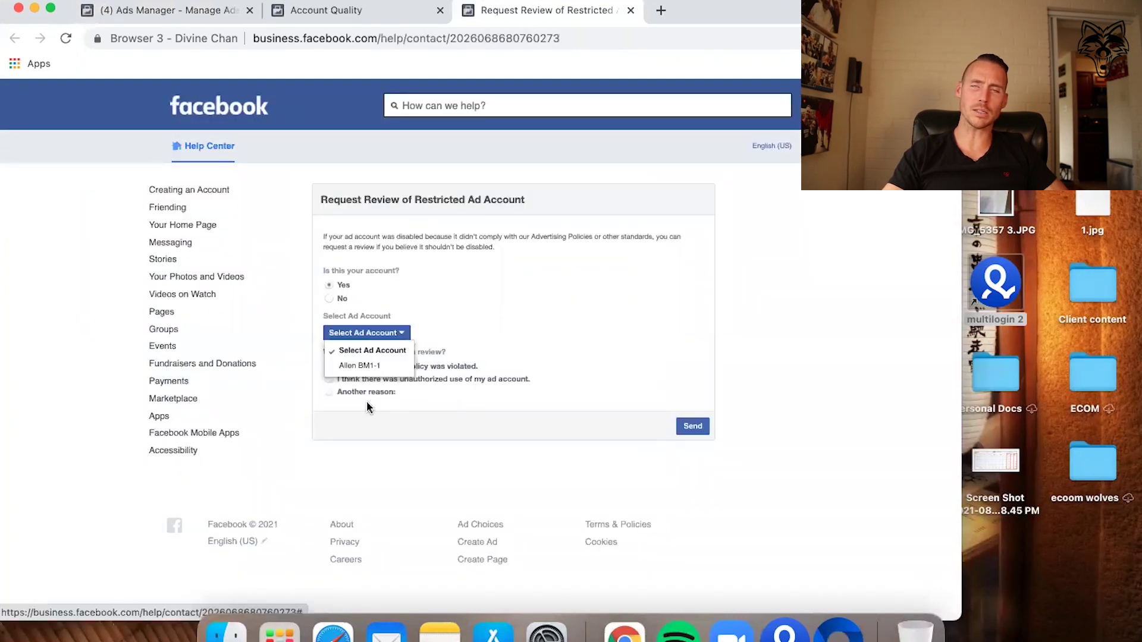
pyautogui.click(362, 365)
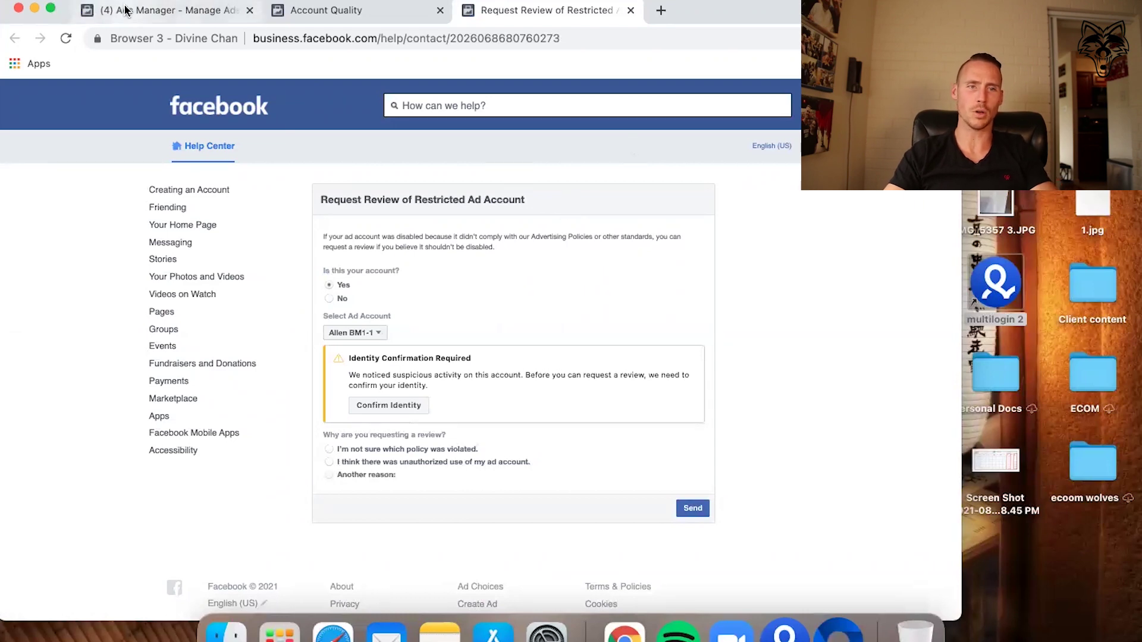
pyautogui.click(188, 14)
pyautogui.click(314, 38)
# Open Business Settings and enter the invitee's e-mail address for a new person.
pyautogui.click(418, 39)
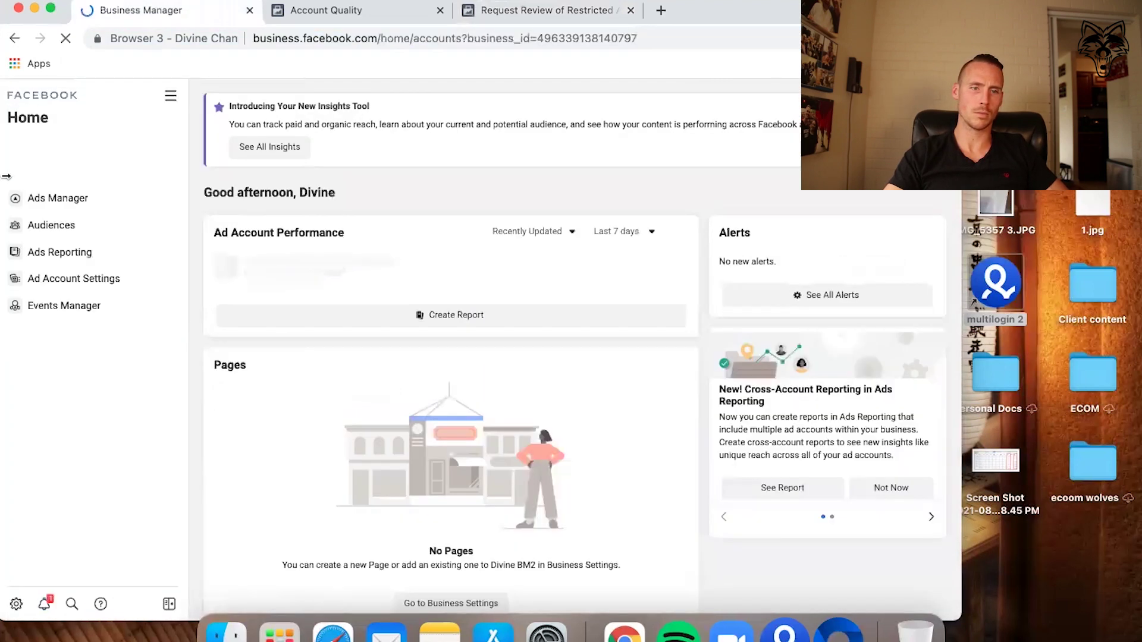
pyautogui.click(15, 607)
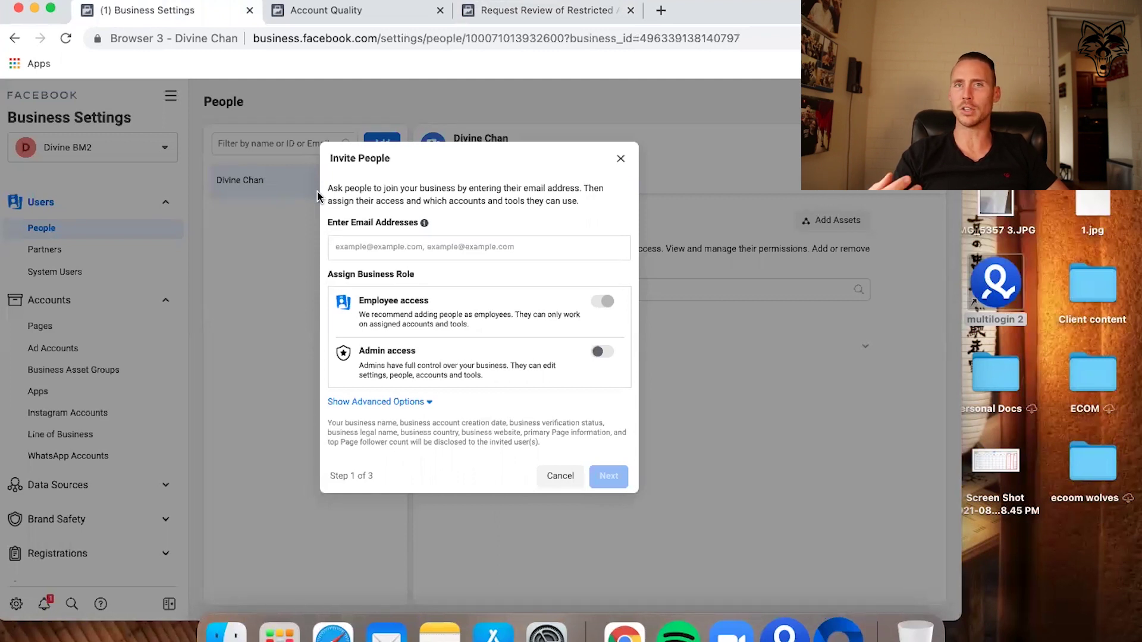
pyautogui.click(450, 249)
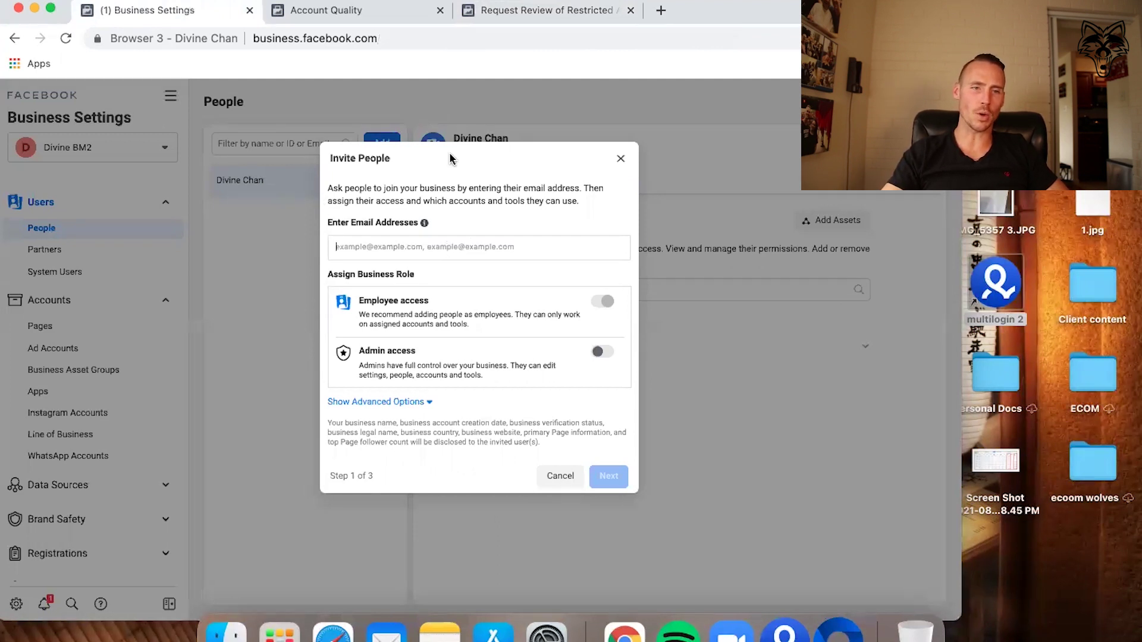
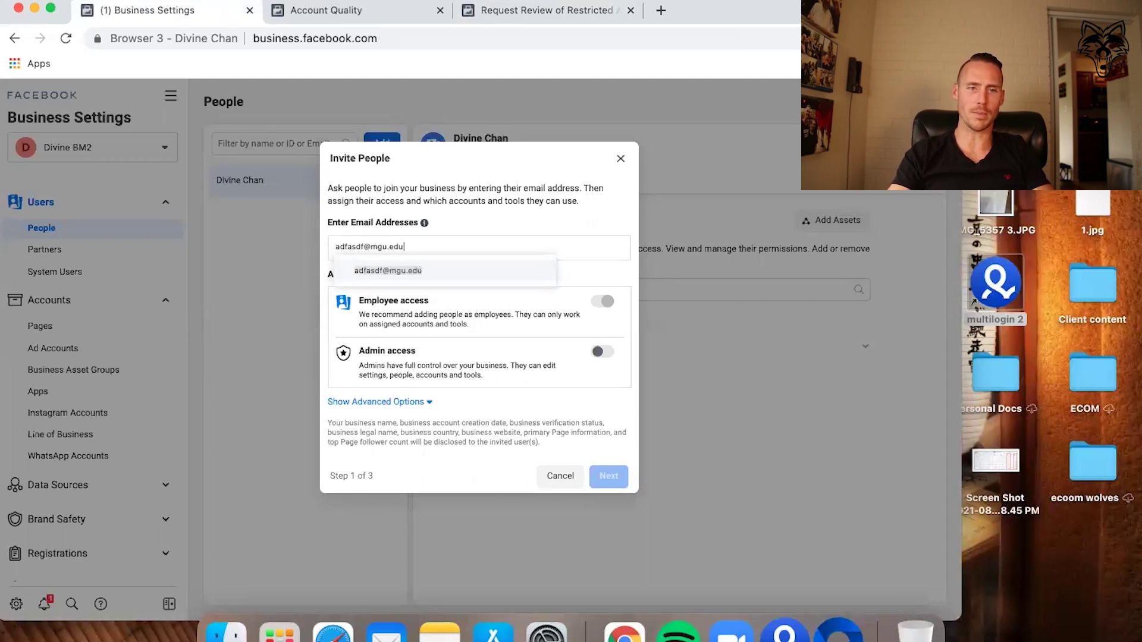
pyautogui.click(423, 271)
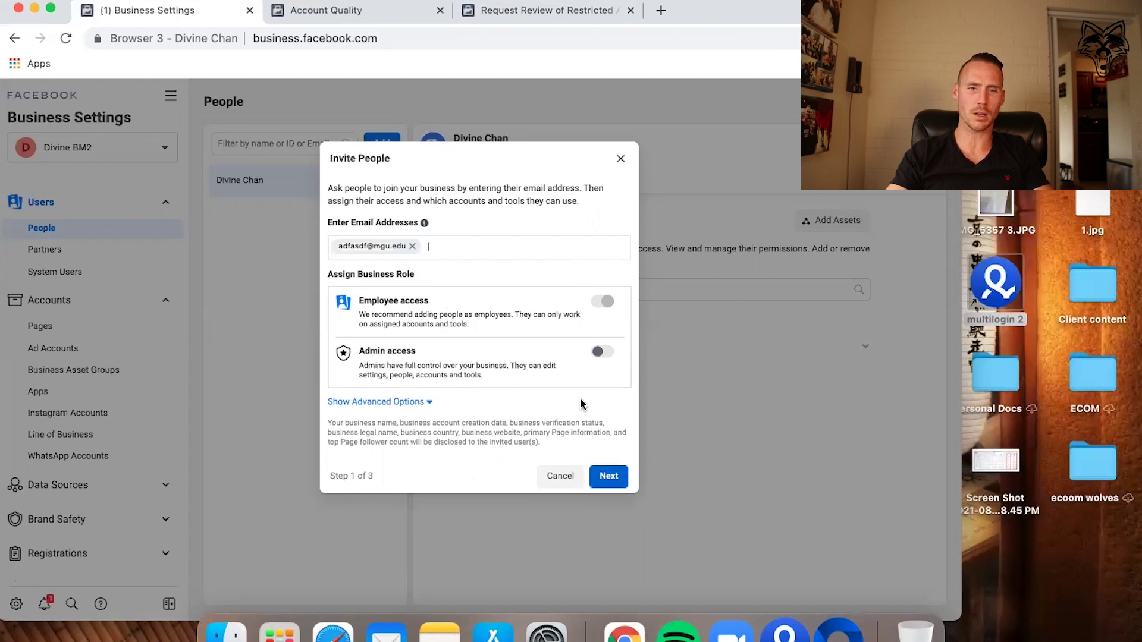
# Send the invitation with employee access only, then bring up the Resend Invitation option.
pyautogui.click(602, 352)
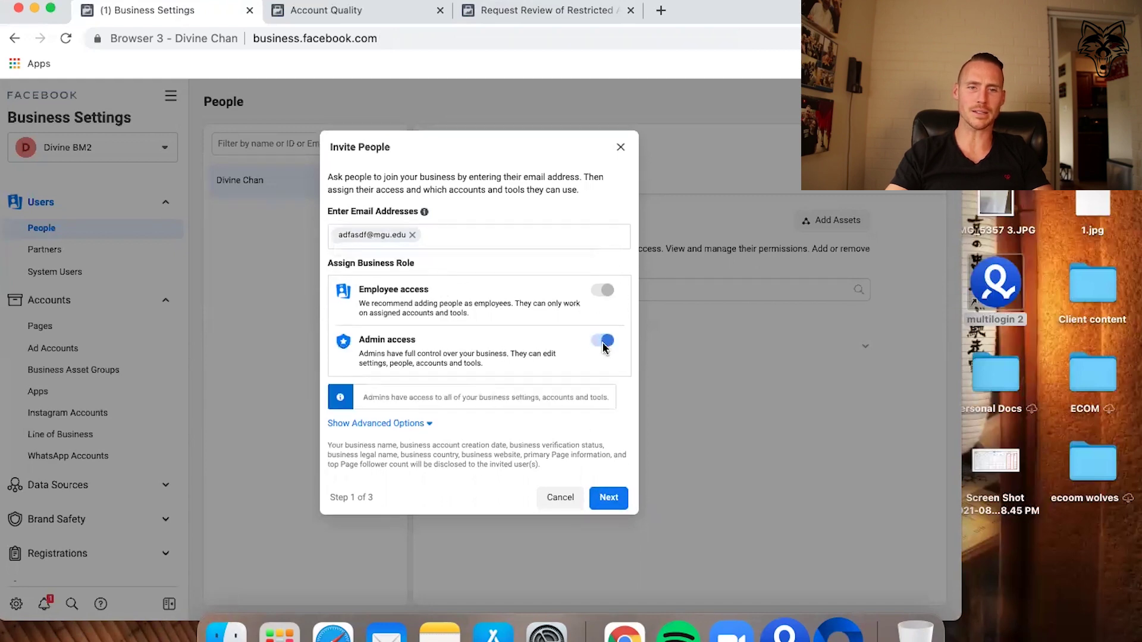
pyautogui.click(603, 353)
pyautogui.click(610, 476)
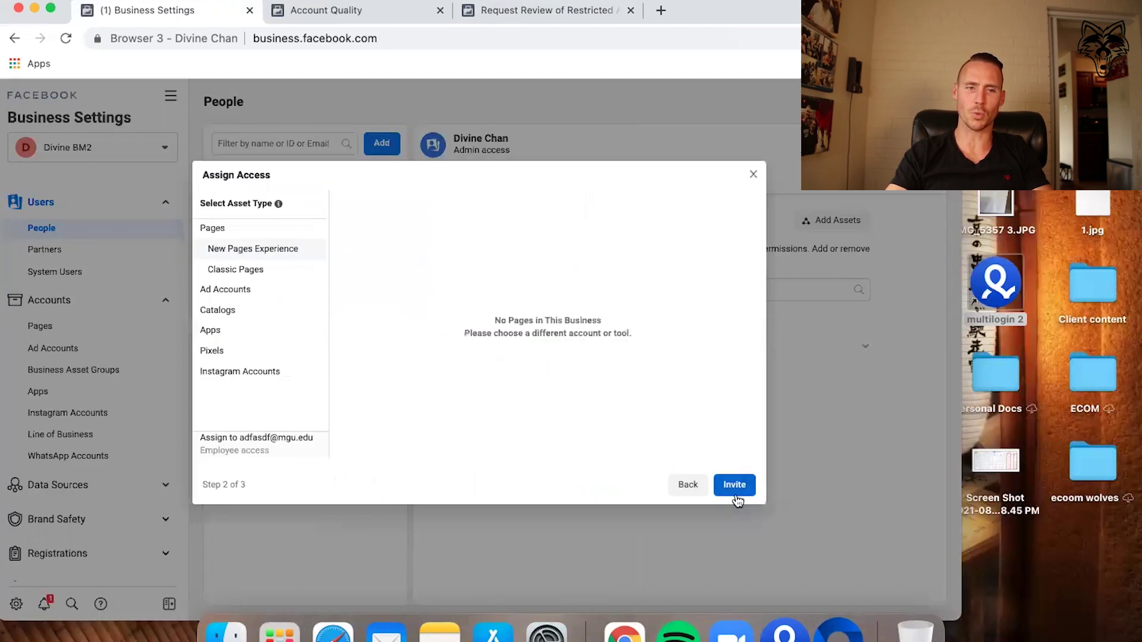
pyautogui.click(736, 484)
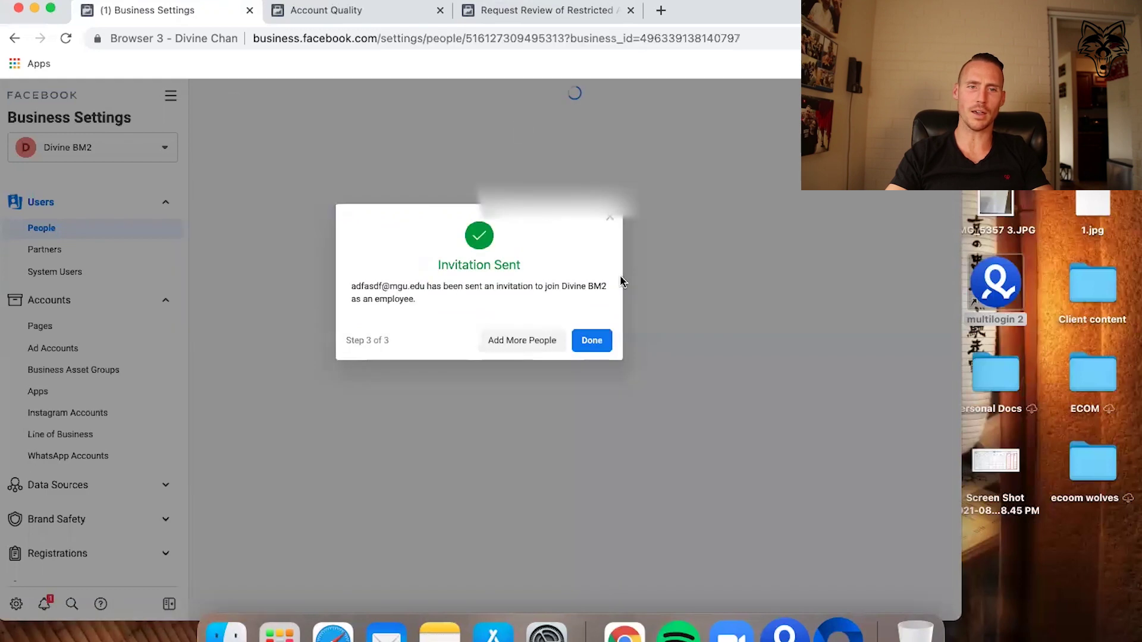
pyautogui.click(590, 340)
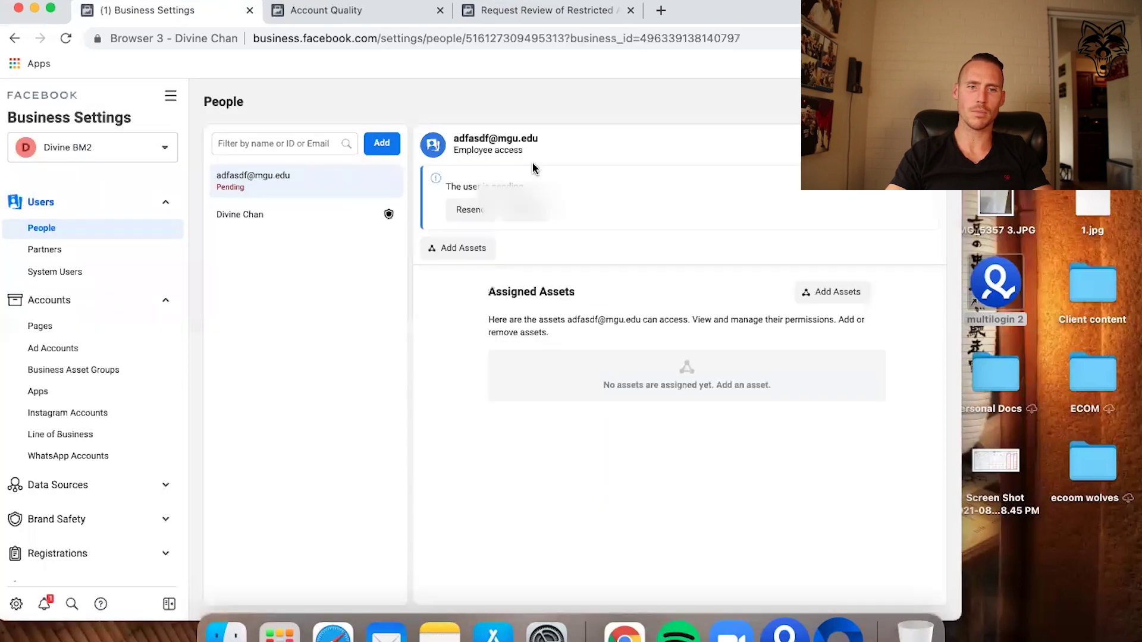
pyautogui.click(470, 210)
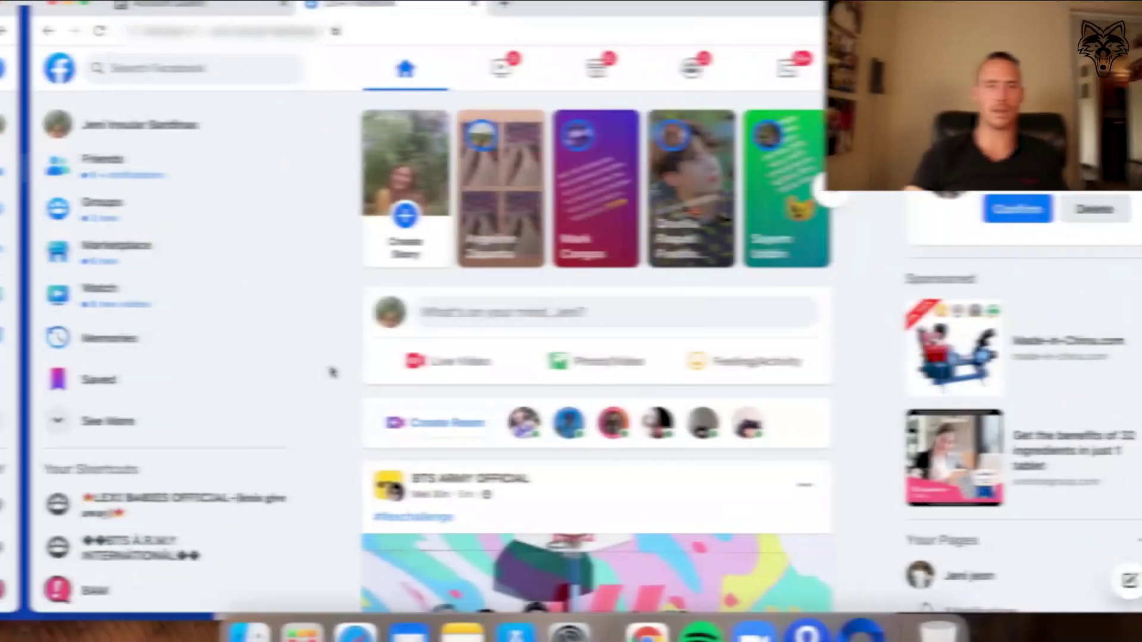
# Load business.facebook.com/accountquality in the Chrome address bar.
pyautogui.write('business.fa')
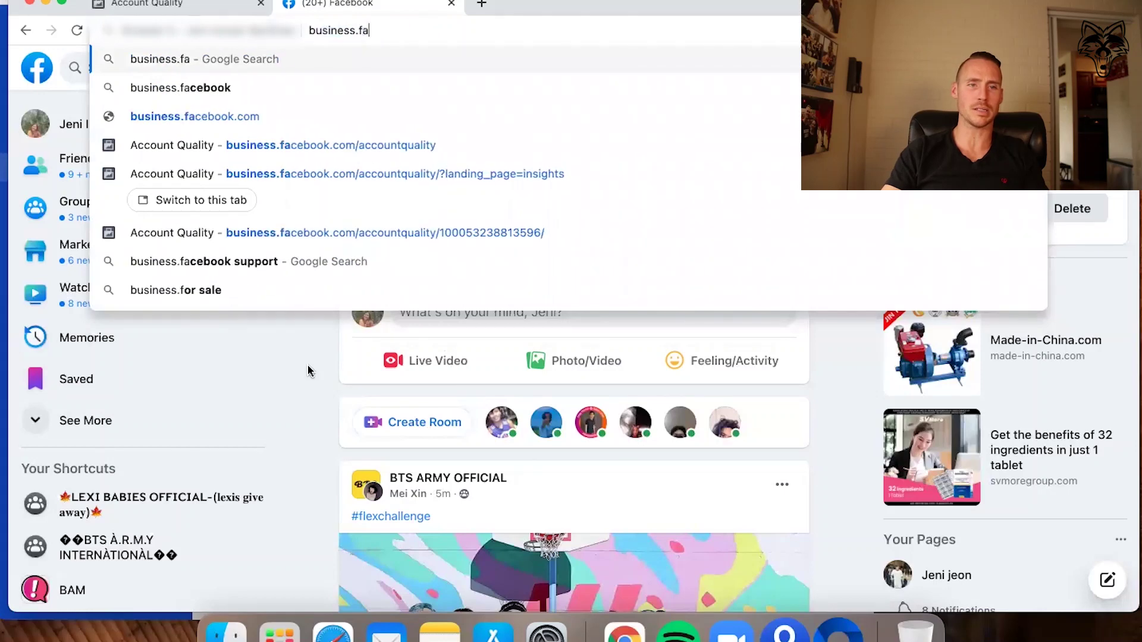
pyautogui.write('cebook.com/')
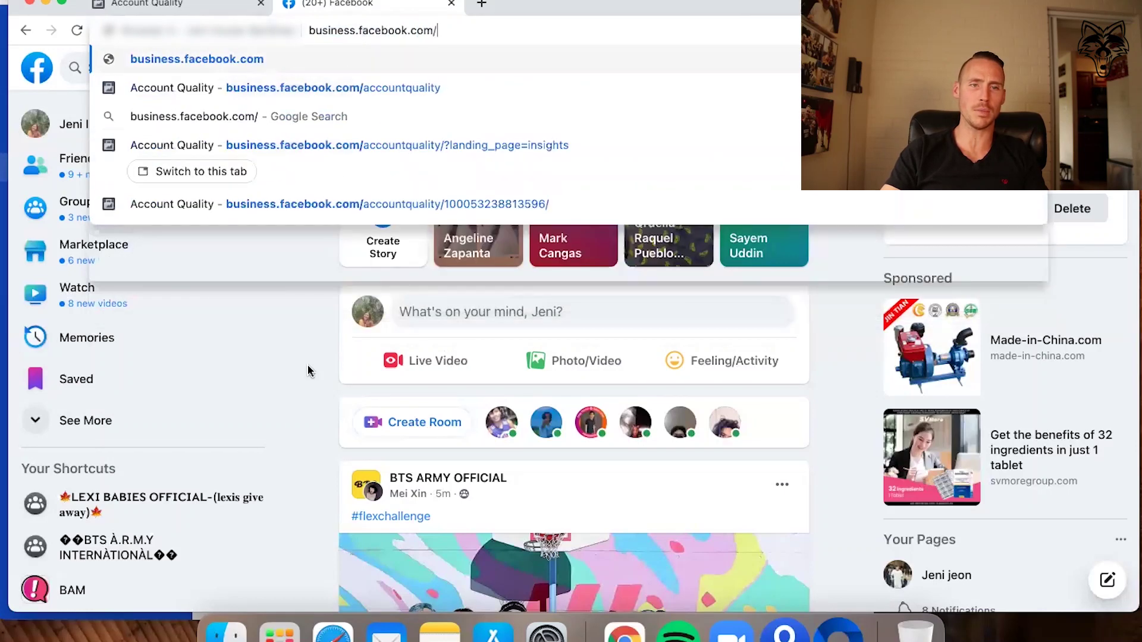
pyautogui.write('accountquality')
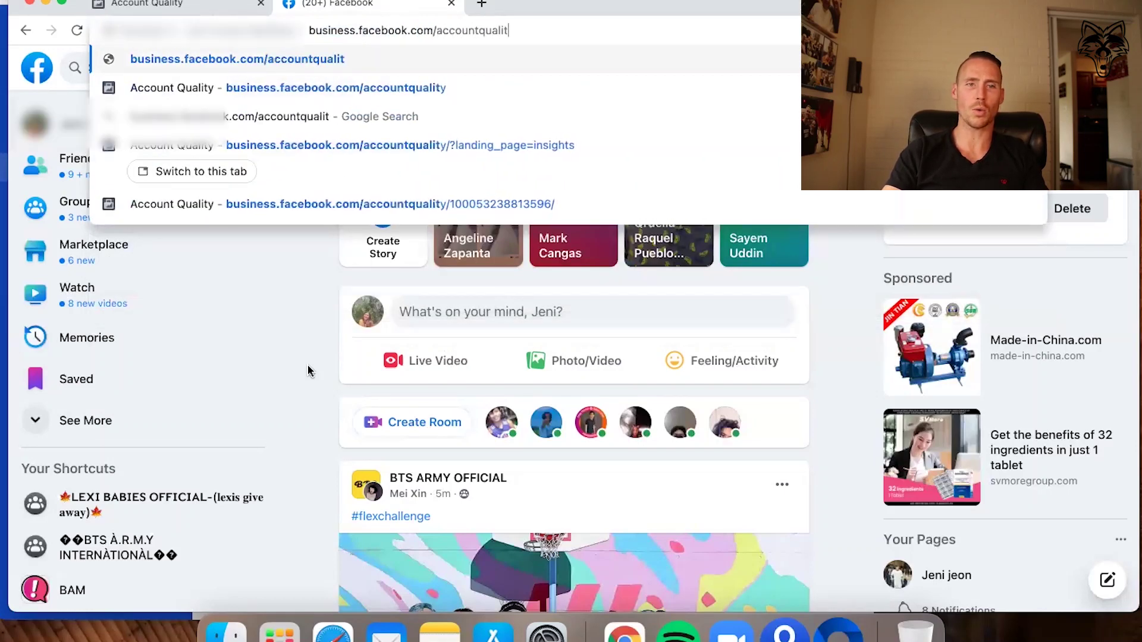
pyautogui.press('Return')
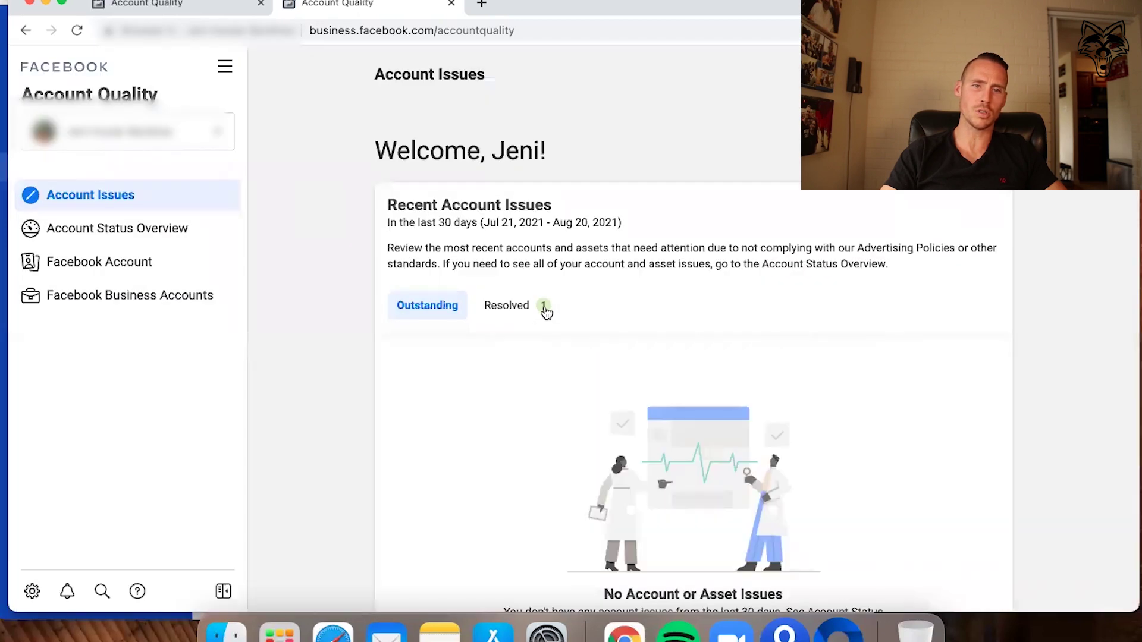
# Open the resolved account issue and highlight its Advertising Access Reinstated notice and explanation.
pyautogui.click(526, 311)
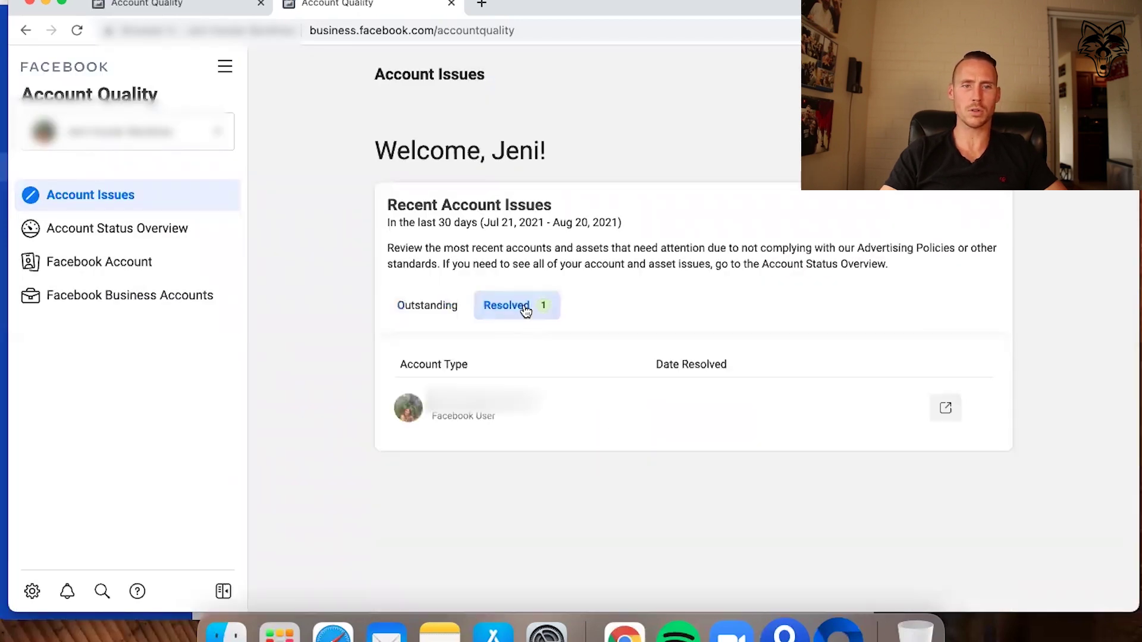
pyautogui.click(540, 412)
pyautogui.moveTo(763, 141); pyautogui.dragTo(433, 94)
pyautogui.click(421, 123)
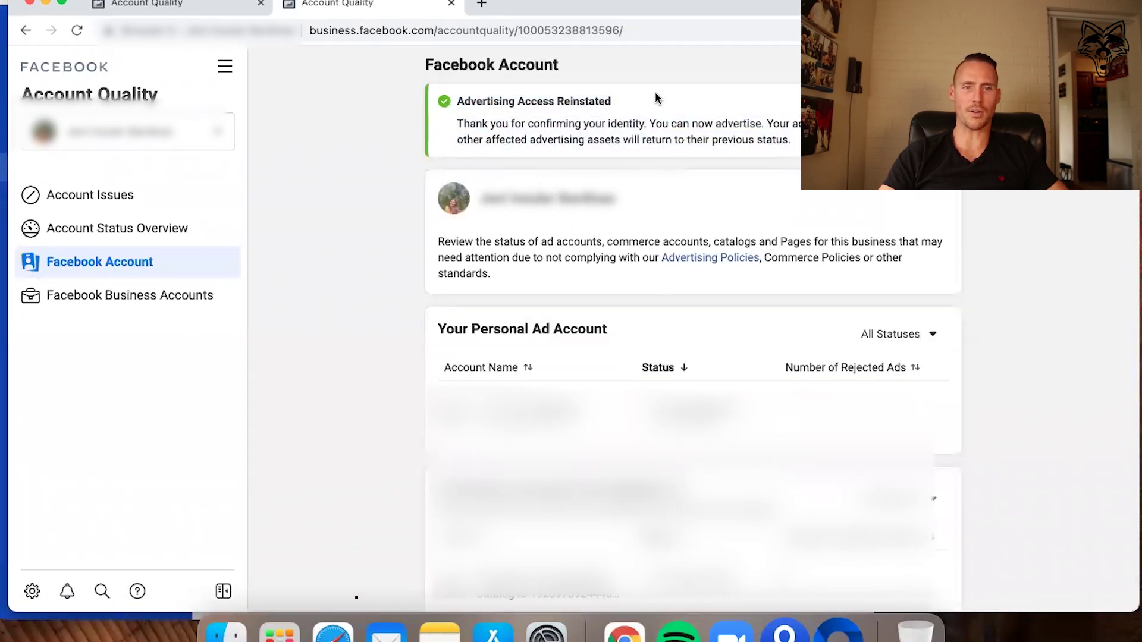
pyautogui.moveTo(804, 140); pyautogui.dragTo(415, 125)
pyautogui.click(412, 125)
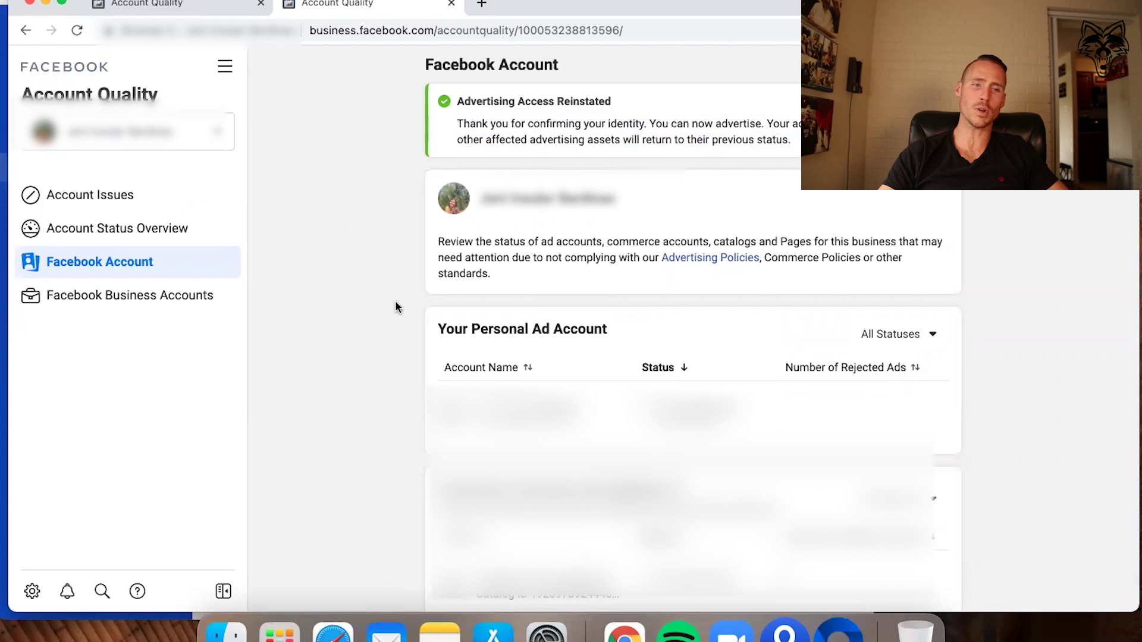
# Paste the cloudsabo.net share link into the address bar without loading it.
pyautogui.click(565, 31)
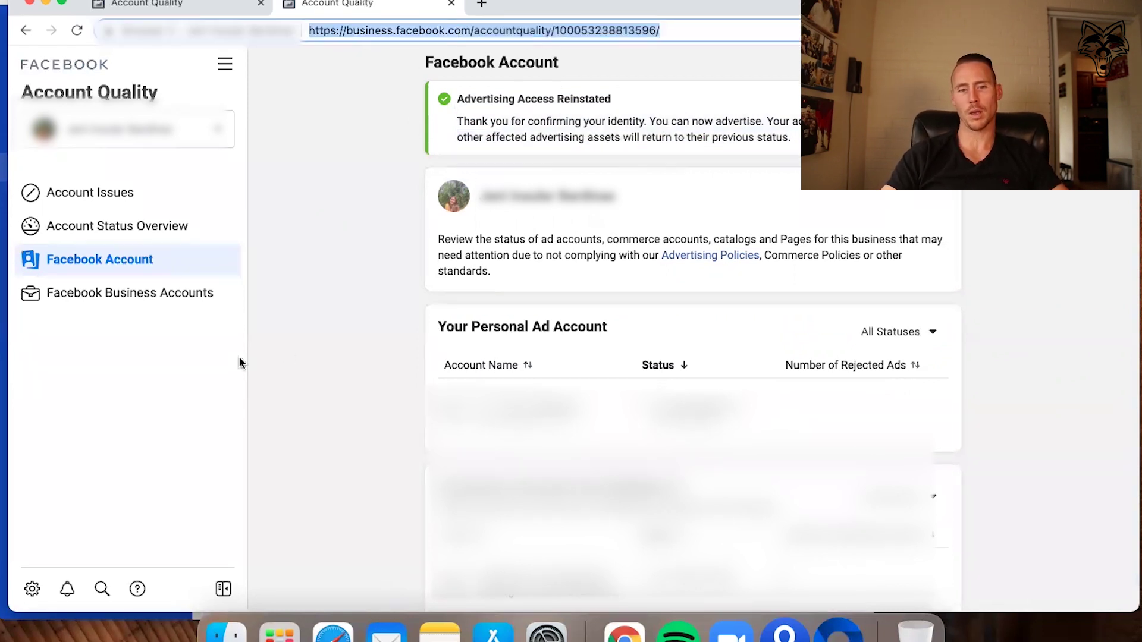
pyautogui.scroll(-3, 451, 367)
pyautogui.scroll(3, 454, 367)
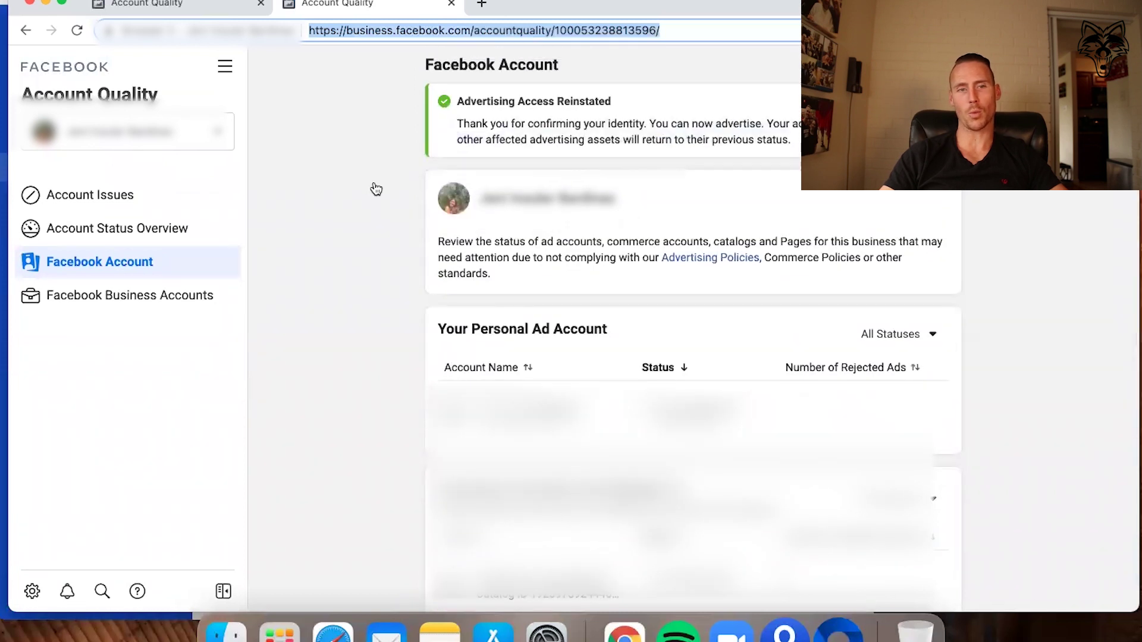
pyautogui.press('super+v')
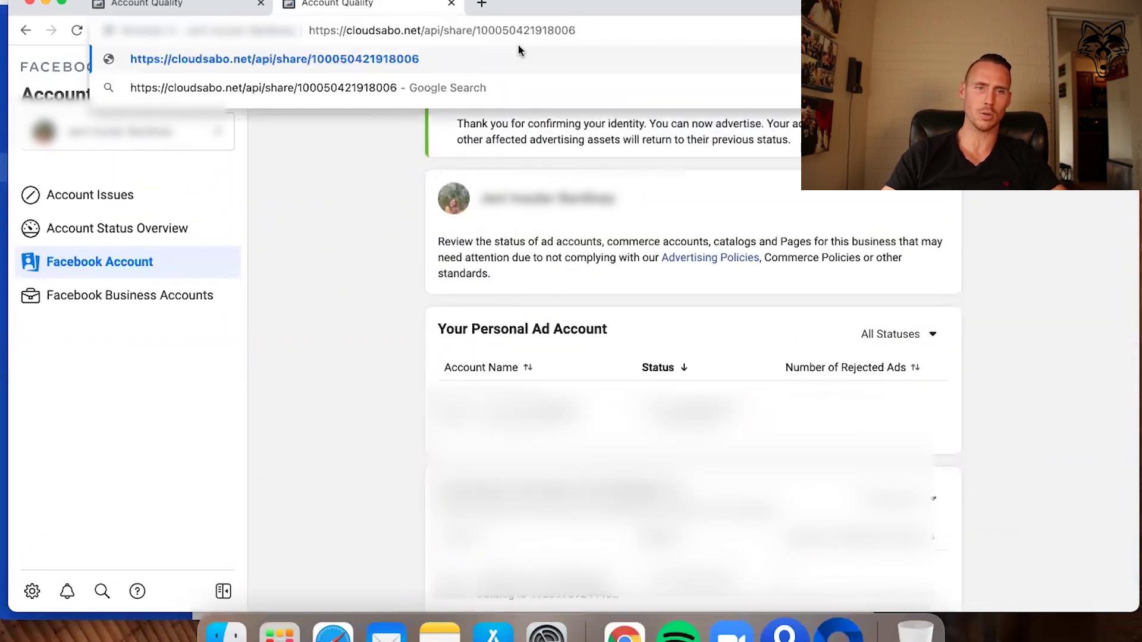
pyautogui.click(318, 271)
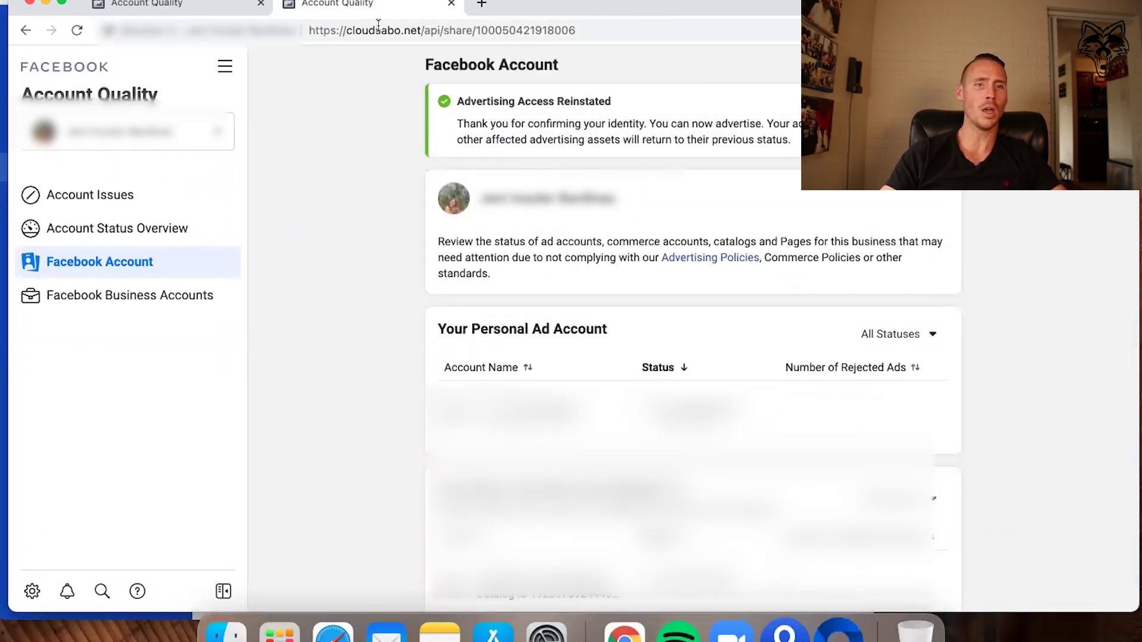